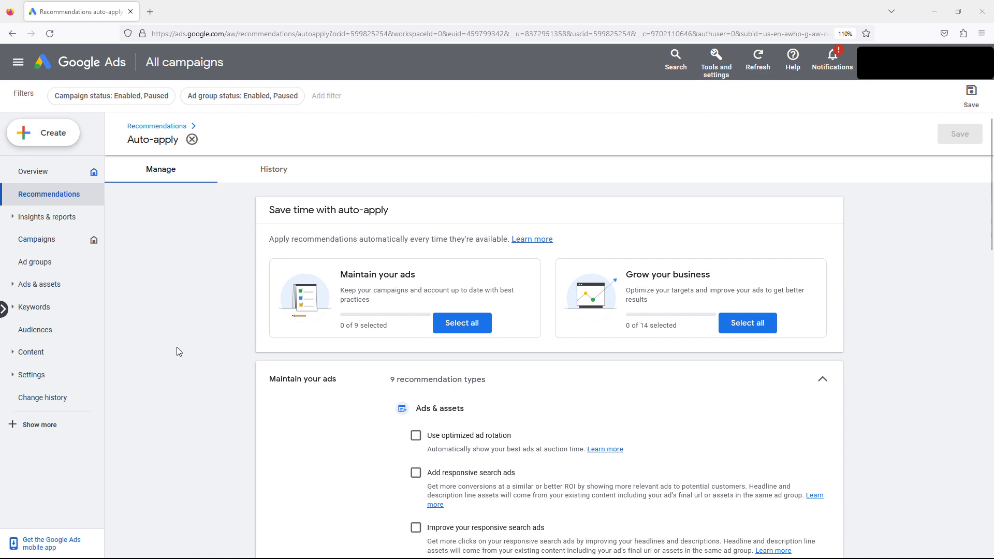
Check and then uncheck auto-apply for responsive search ads, leaving it off.
{"action": "scroll", "coordinate": [226, 360], "scroll_direction": "down", "scroll_amount": 2}
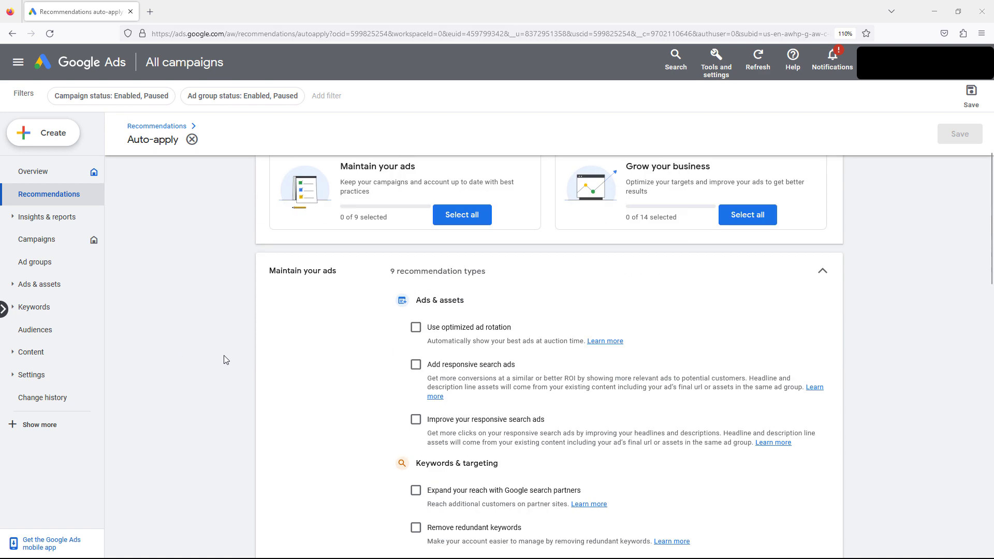
{"action": "scroll", "coordinate": [226, 360], "scroll_direction": "up", "scroll_amount": 1}
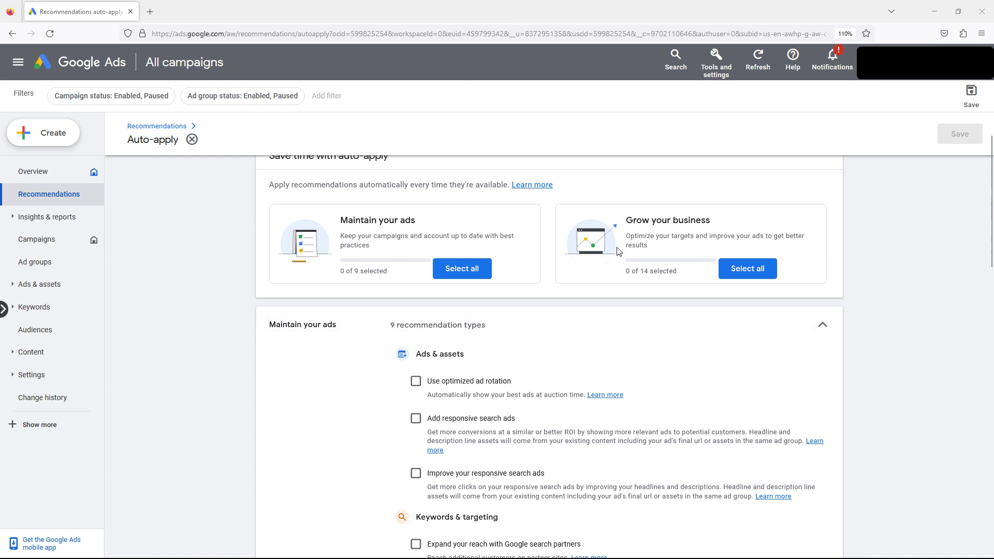
{"action": "scroll", "coordinate": [567, 305], "scroll_direction": "down", "scroll_amount": 1}
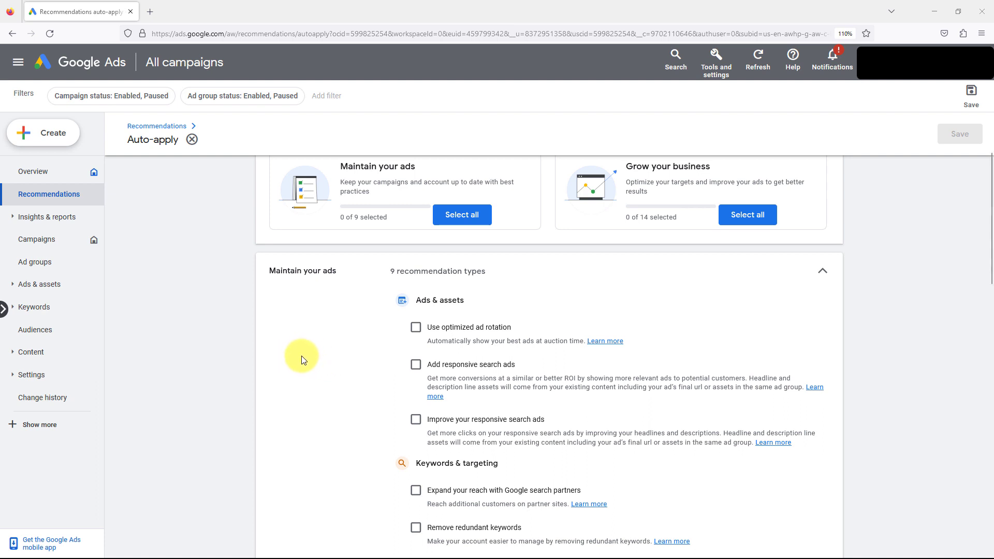
{"action": "scroll", "coordinate": [302, 358], "scroll_direction": "up", "scroll_amount": 1}
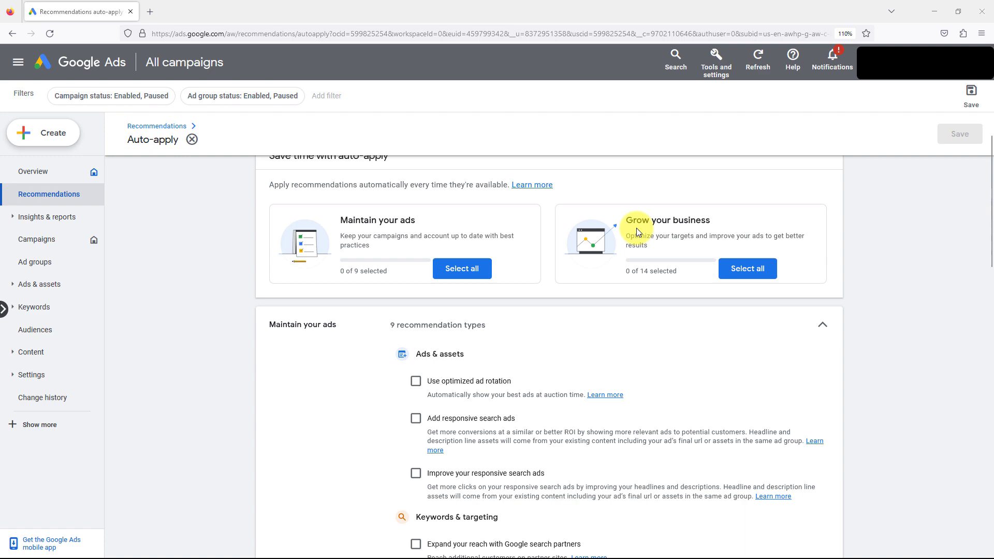
{"action": "scroll", "coordinate": [647, 241], "scroll_direction": "down", "scroll_amount": 1}
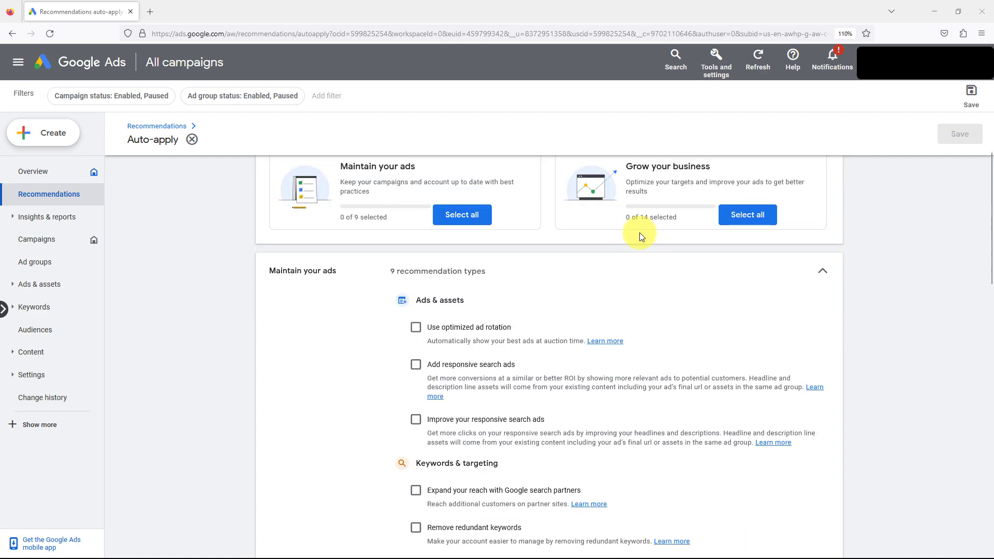
{"action": "scroll", "coordinate": [631, 233], "scroll_direction": "up", "scroll_amount": 1}
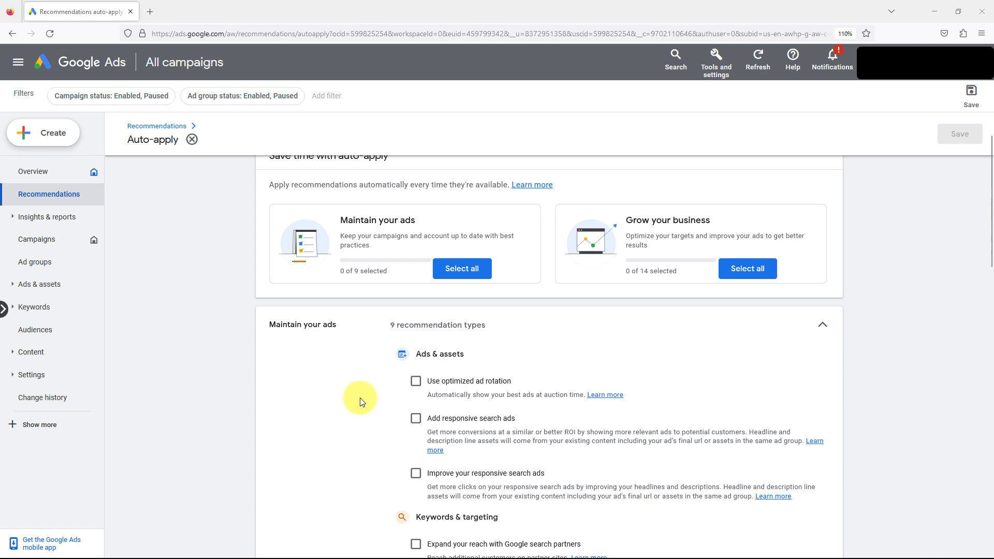
{"action": "scroll", "coordinate": [333, 396], "scroll_direction": "down", "scroll_amount": 1}
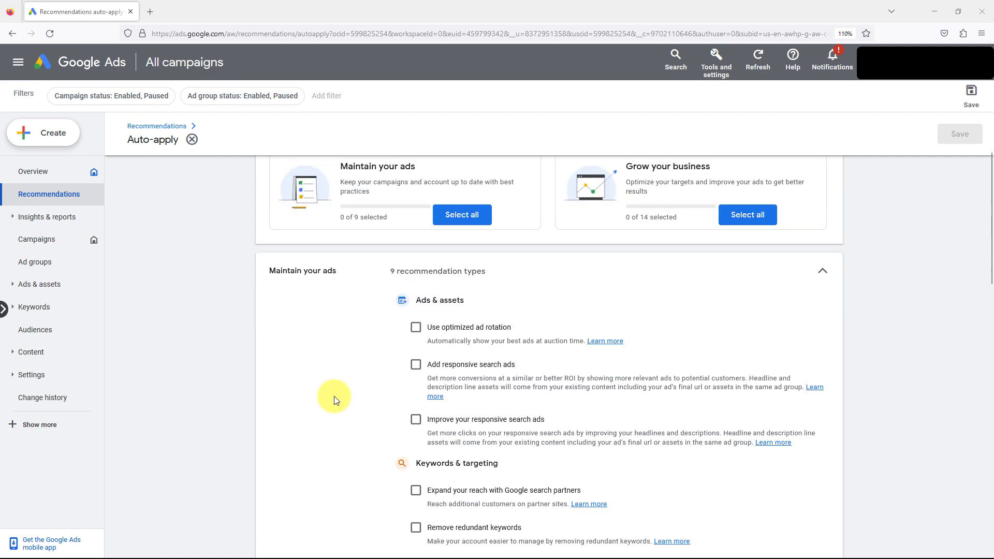
{"action": "scroll", "coordinate": [334, 396], "scroll_direction": "down", "scroll_amount": 1}
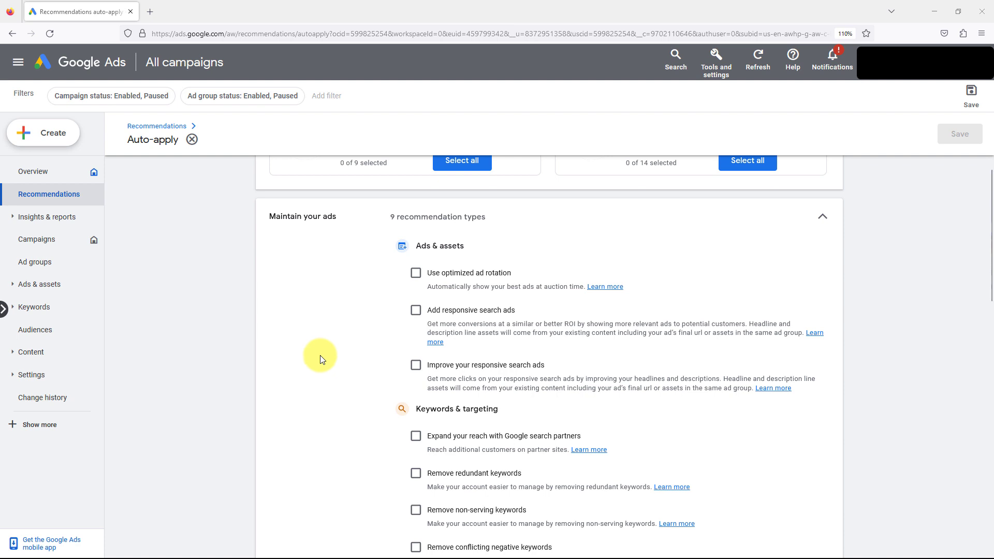
{"action": "left_click", "coordinate": [417, 312]}
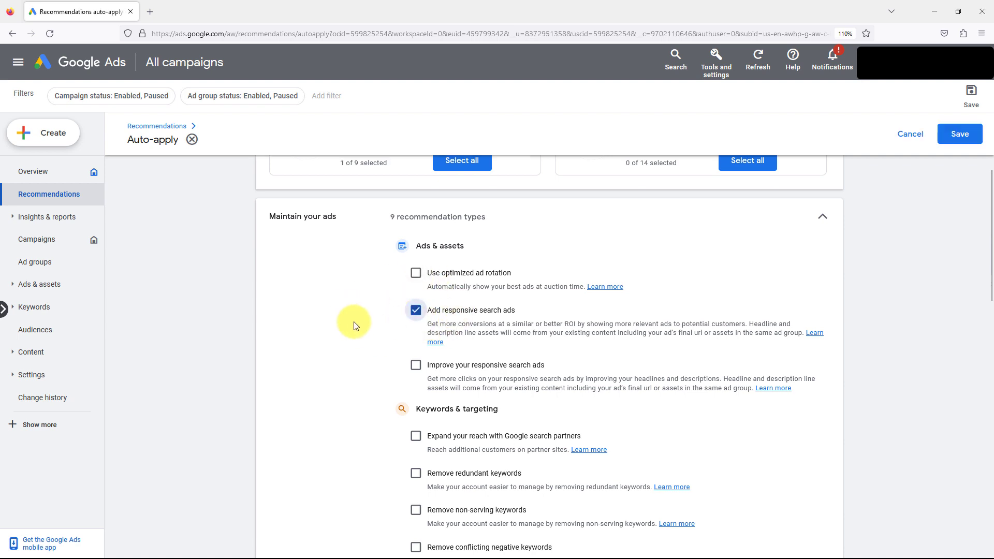
{"action": "left_click", "coordinate": [416, 311]}
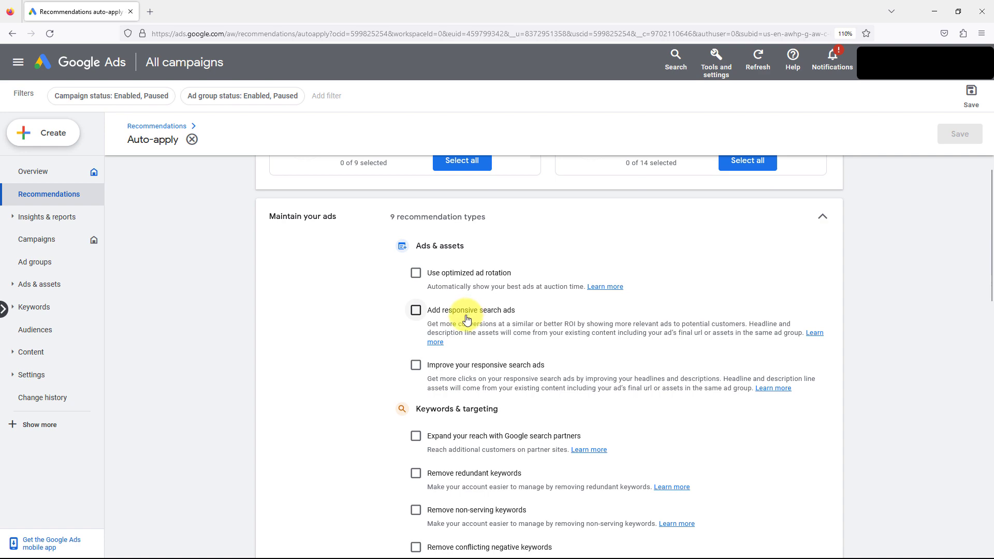
Check and then uncheck auto-apply for new keywords, leaving it off.
{"action": "scroll", "coordinate": [371, 382], "scroll_direction": "down", "scroll_amount": 2}
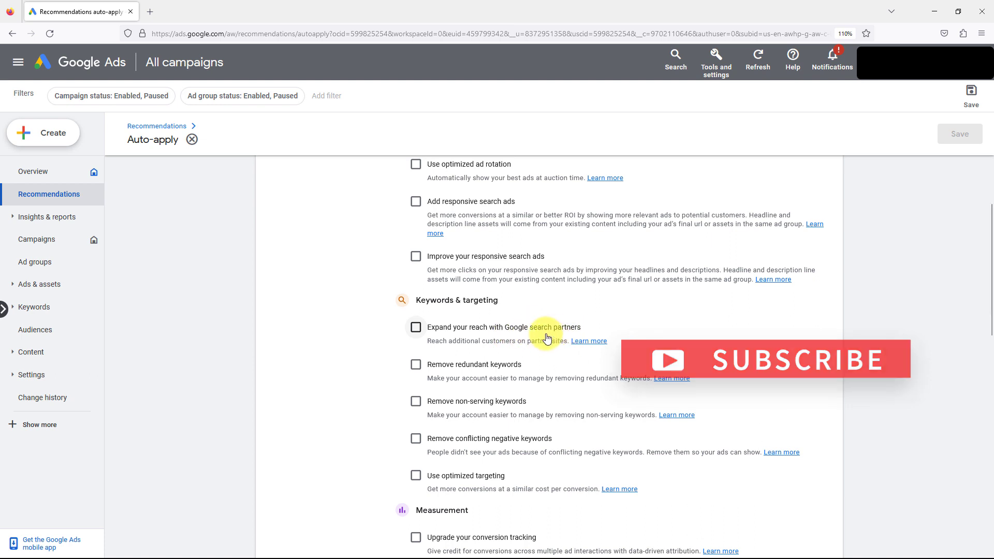
{"action": "scroll", "coordinate": [502, 337], "scroll_direction": "down", "scroll_amount": 1}
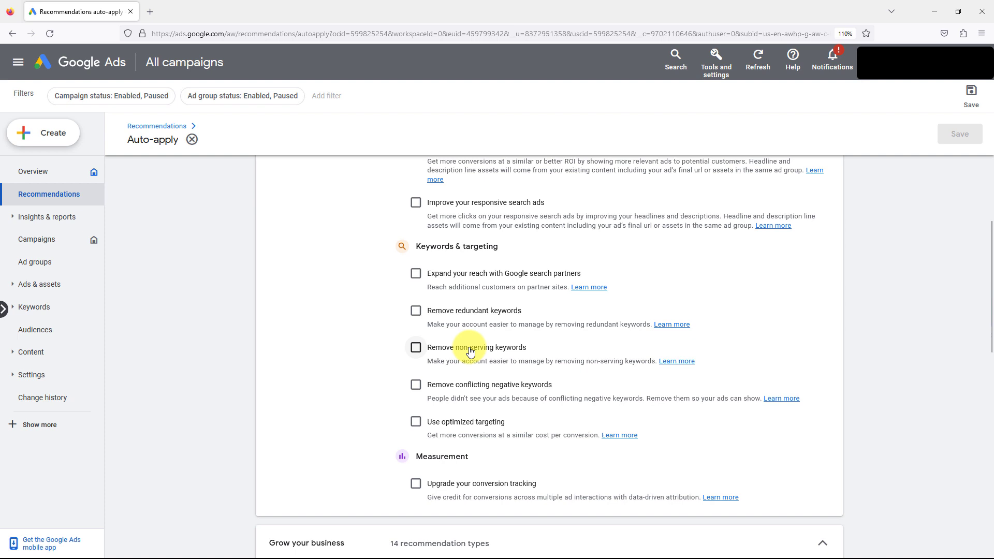
{"action": "scroll", "coordinate": [372, 370], "scroll_direction": "down", "scroll_amount": 1}
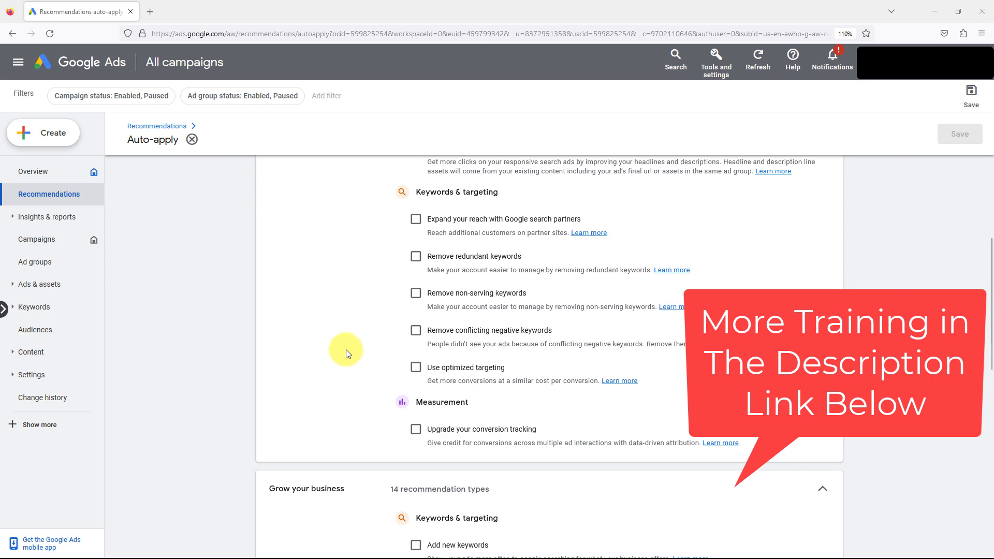
{"action": "scroll", "coordinate": [336, 344], "scroll_direction": "up", "scroll_amount": 1}
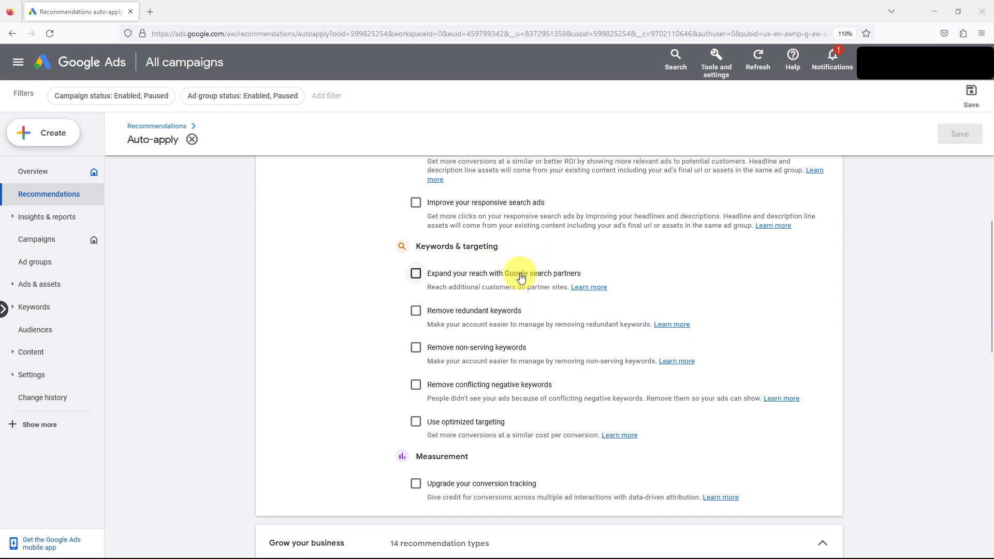
{"action": "scroll", "coordinate": [524, 282], "scroll_direction": "down", "scroll_amount": 2}
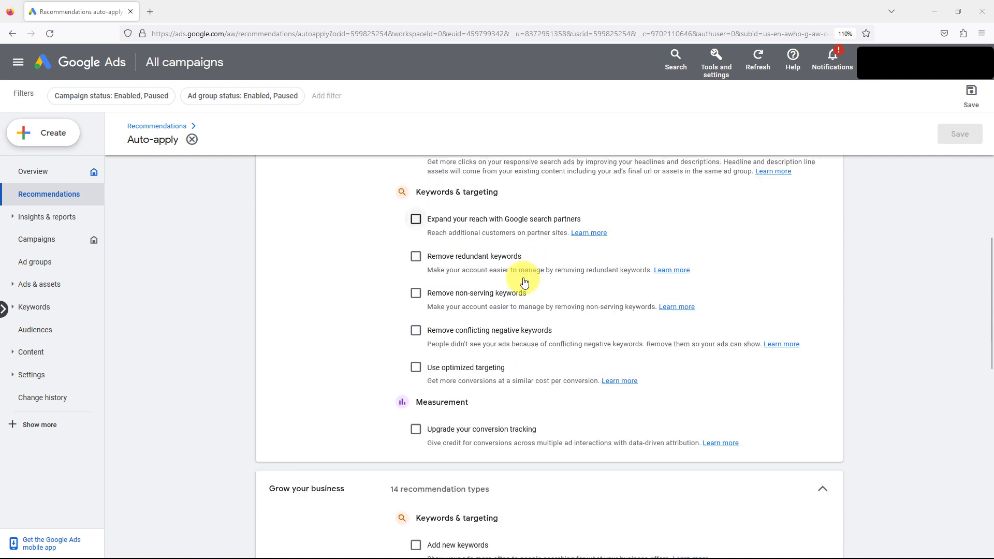
{"action": "scroll", "coordinate": [359, 346], "scroll_direction": "down", "scroll_amount": 2}
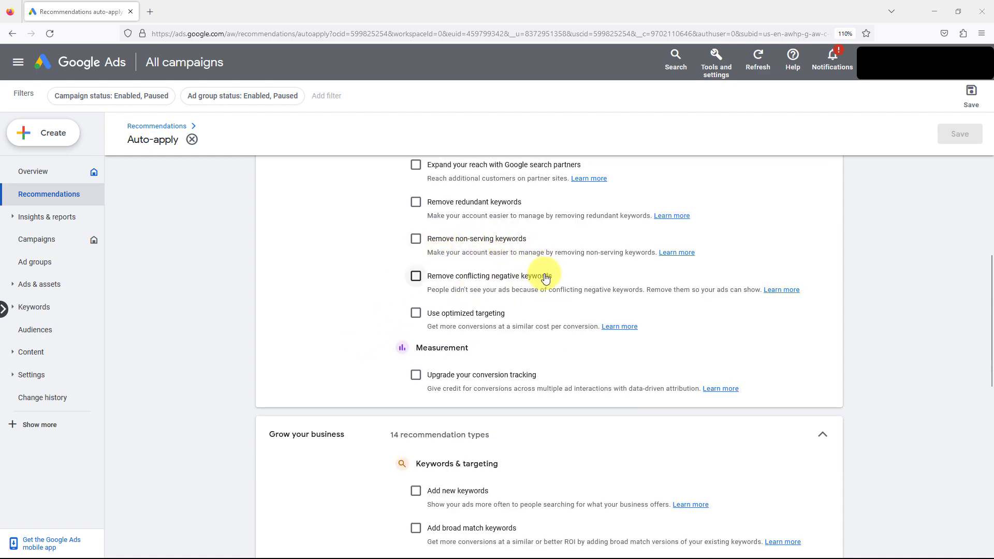
{"action": "scroll", "coordinate": [365, 300], "scroll_direction": "down", "scroll_amount": 2}
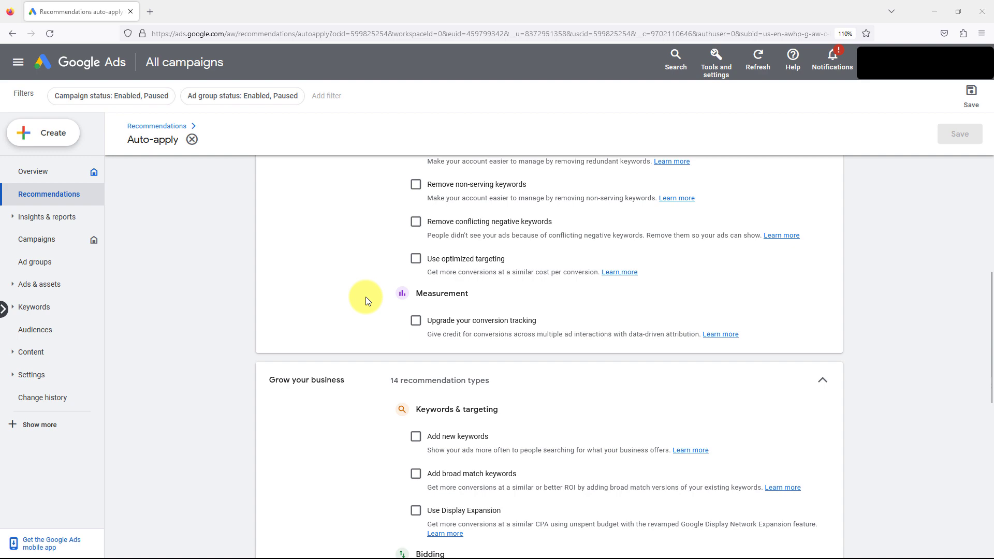
{"action": "scroll", "coordinate": [366, 297], "scroll_direction": "down", "scroll_amount": 6}
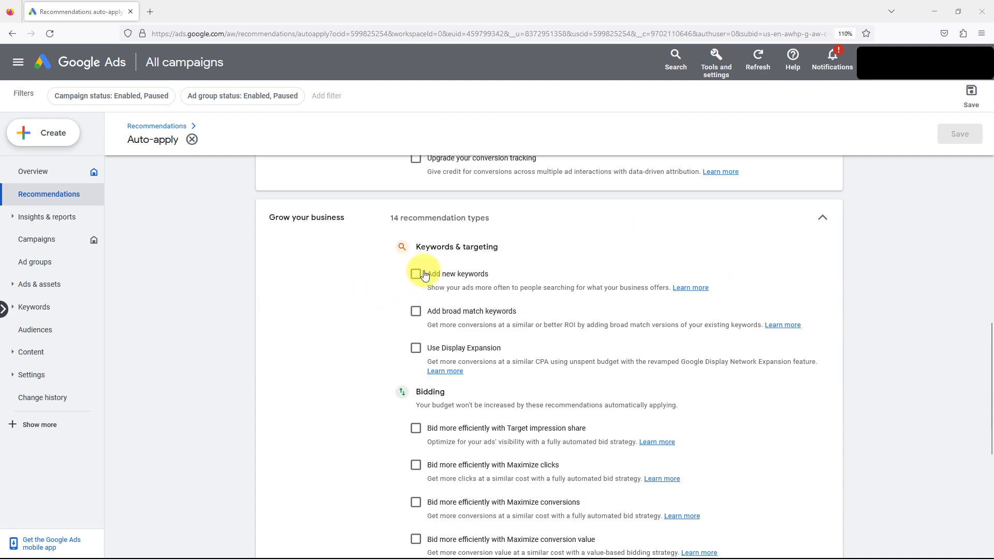
{"action": "scroll", "coordinate": [355, 295], "scroll_direction": "down", "scroll_amount": 2}
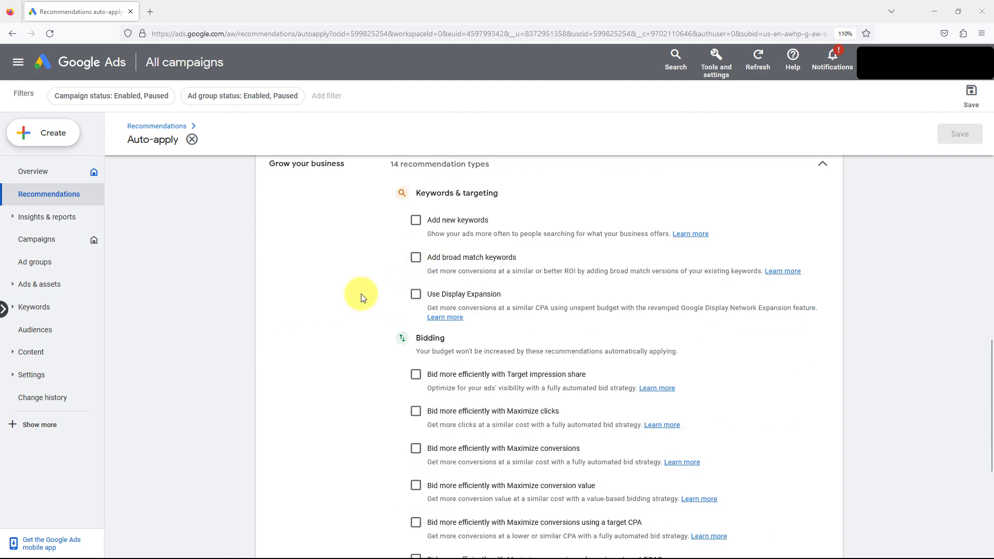
{"action": "left_click", "coordinate": [418, 226]}
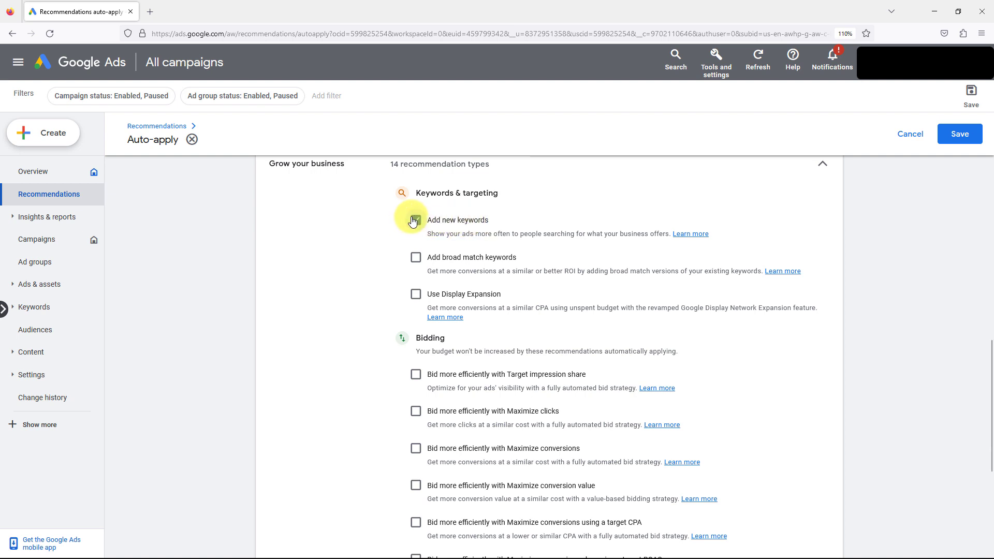
{"action": "left_click", "coordinate": [414, 221]}
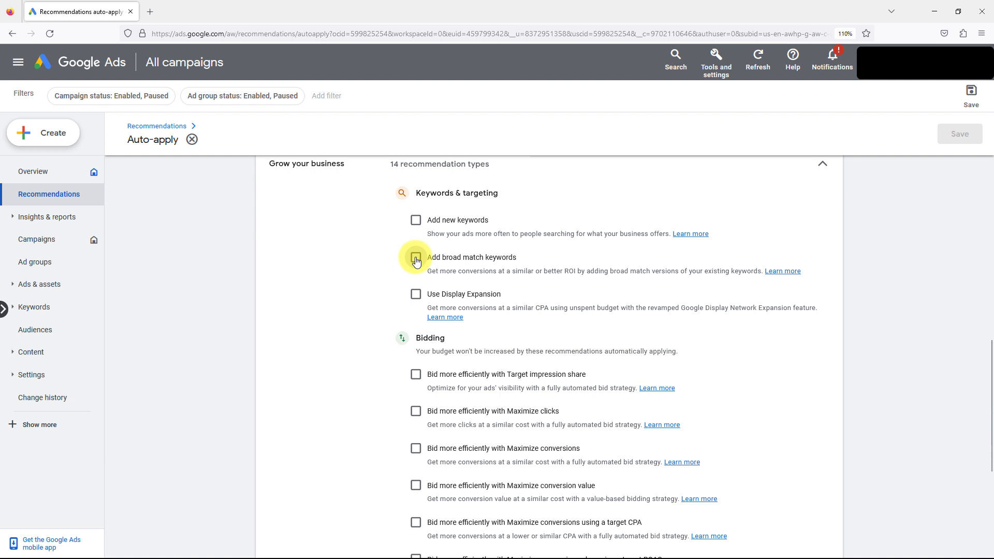
Toggle 'Add broad match keywords' and 'Use Display Expansion' on then off, leaving both unchecked.
{"action": "left_click", "coordinate": [416, 259]}
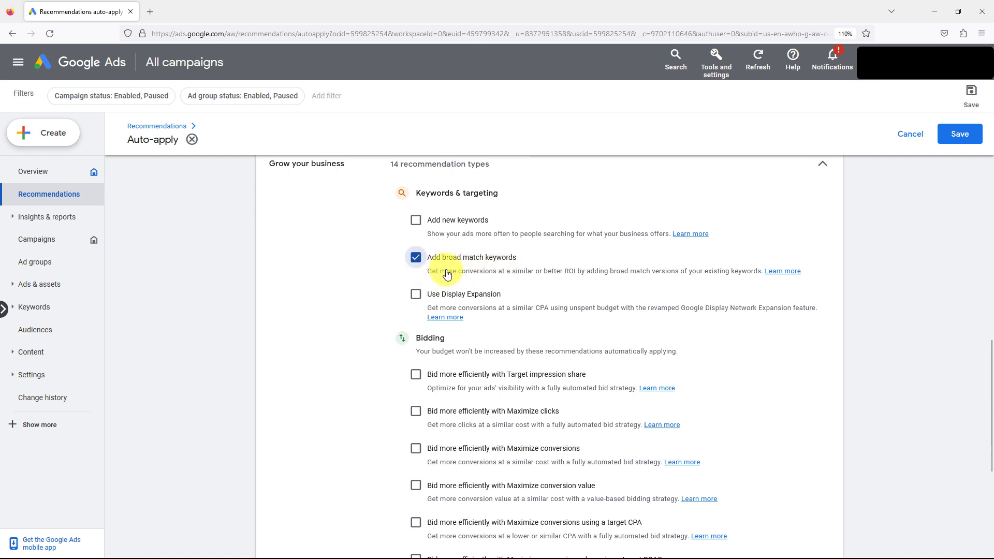
{"action": "left_click", "coordinate": [416, 257]}
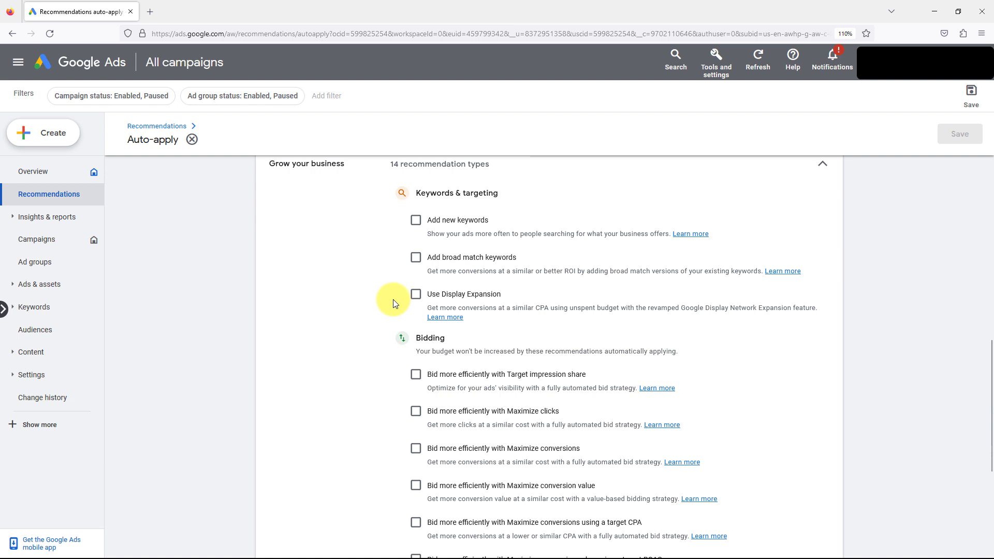
{"action": "left_click", "coordinate": [411, 294]}
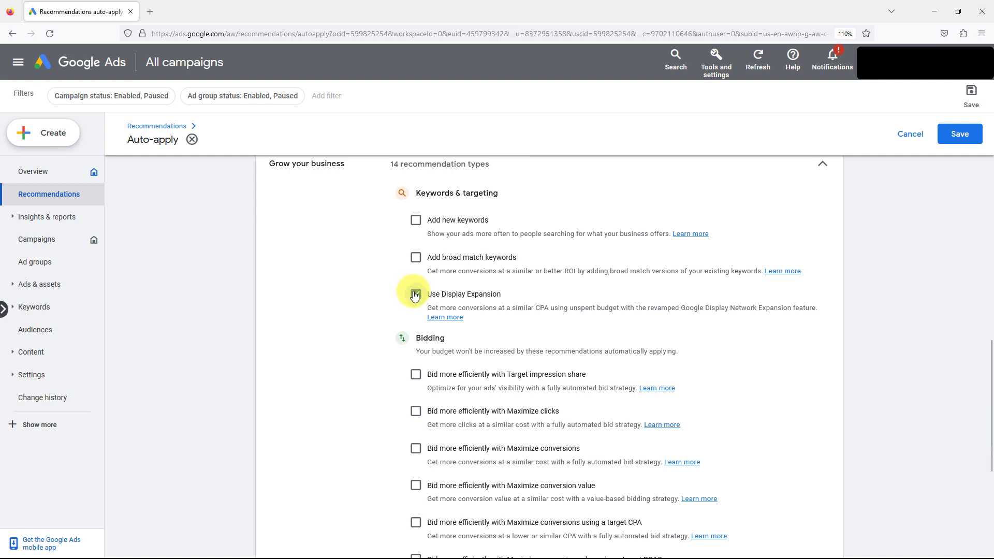
{"action": "left_click", "coordinate": [414, 293]}
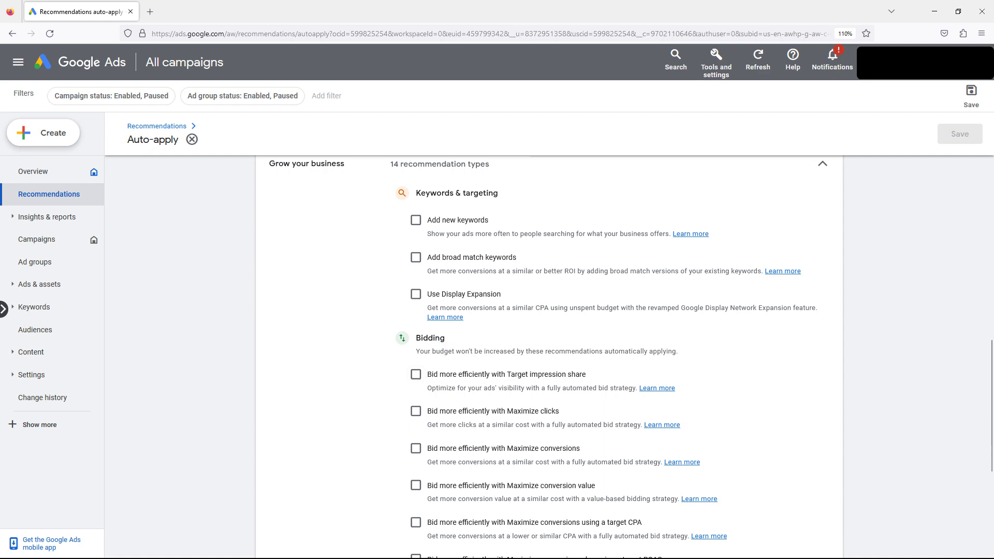
{"action": "scroll", "coordinate": [356, 433], "scroll_direction": "down", "scroll_amount": 2}
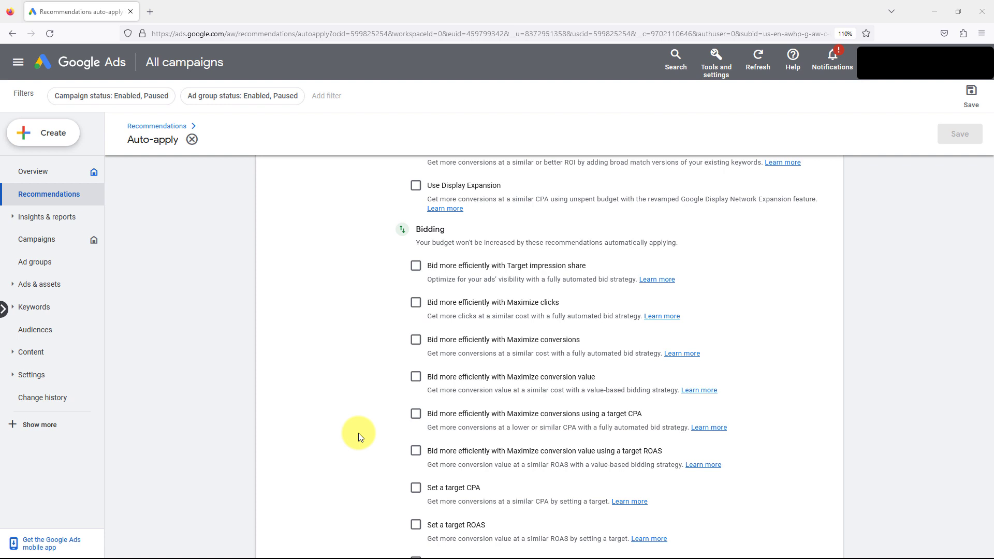
{"action": "left_click", "coordinate": [415, 266]}
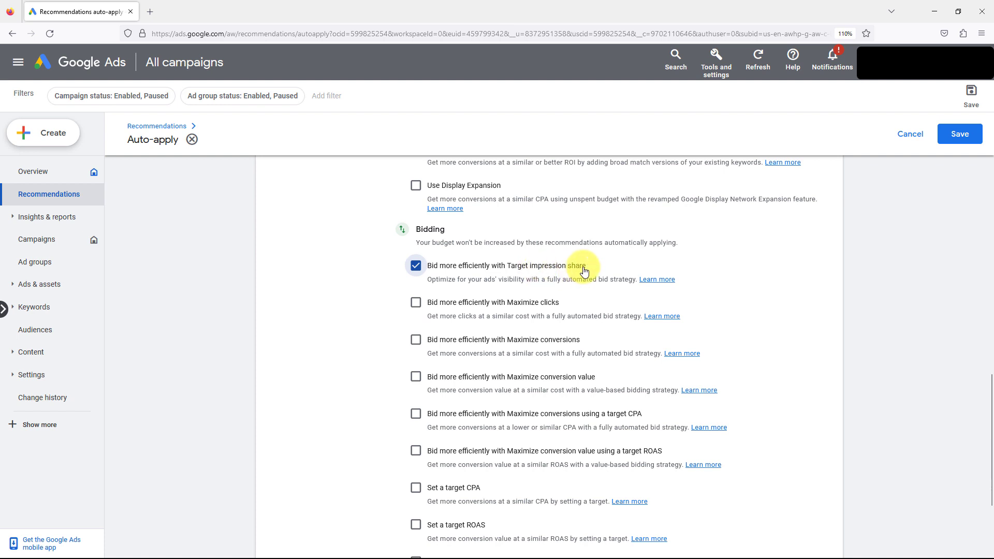
{"action": "left_click", "coordinate": [417, 268]}
{"action": "left_click", "coordinate": [416, 305]}
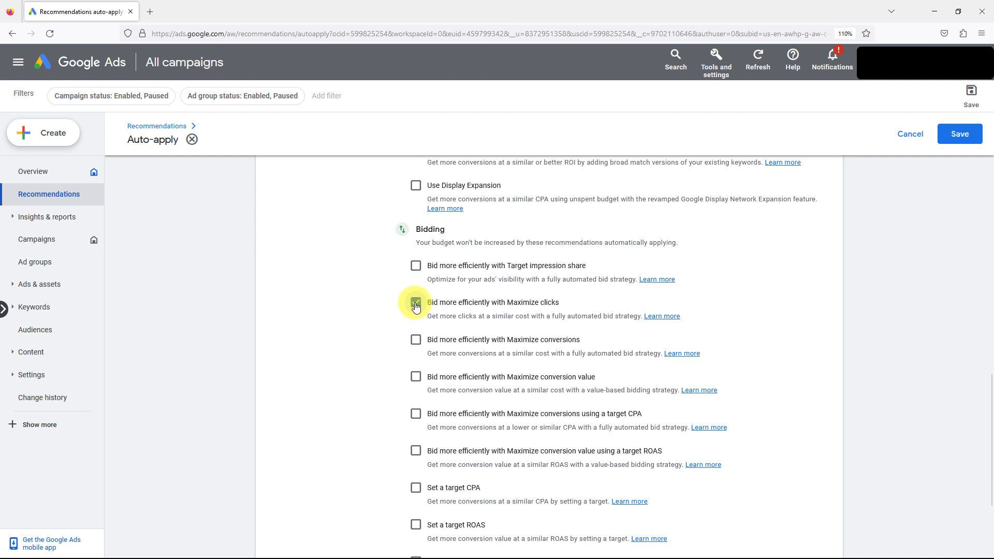
{"action": "left_click", "coordinate": [415, 306]}
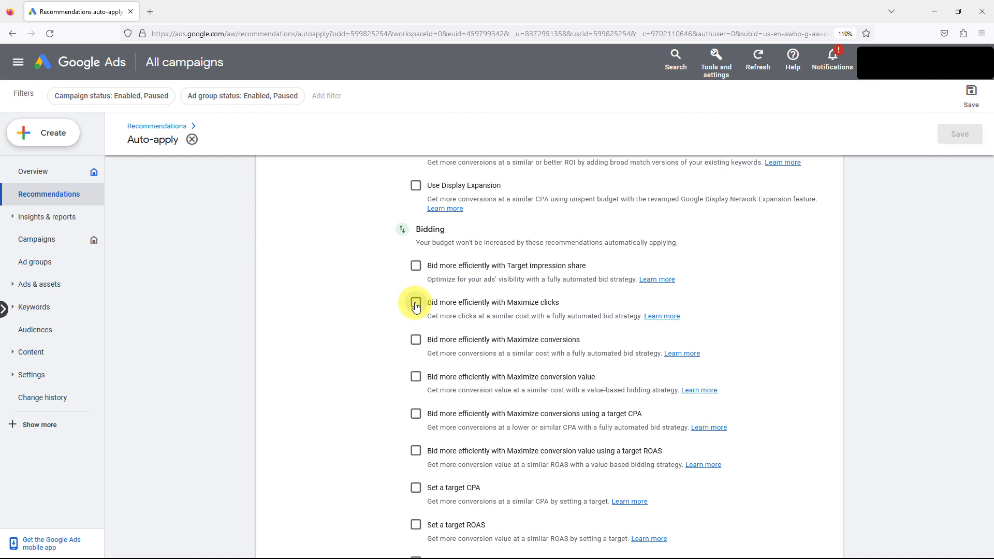
{"action": "left_click", "coordinate": [415, 348]}
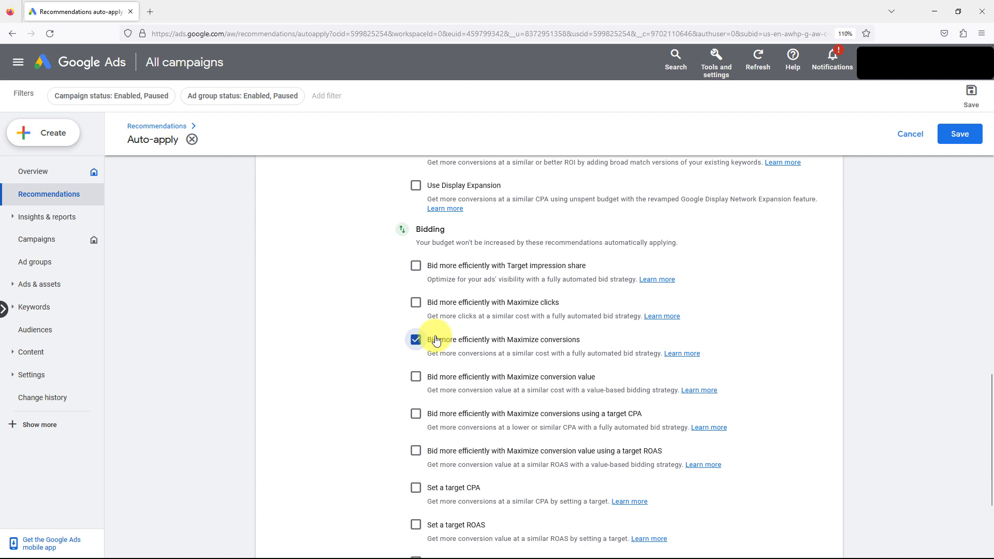
{"action": "left_click", "coordinate": [416, 340]}
{"action": "left_click", "coordinate": [416, 378]}
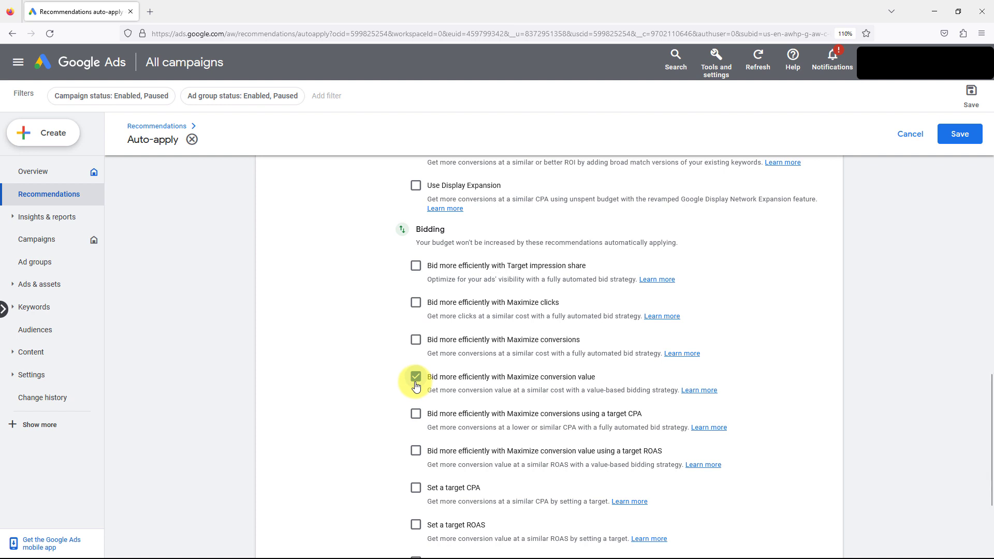
{"action": "left_click", "coordinate": [416, 382]}
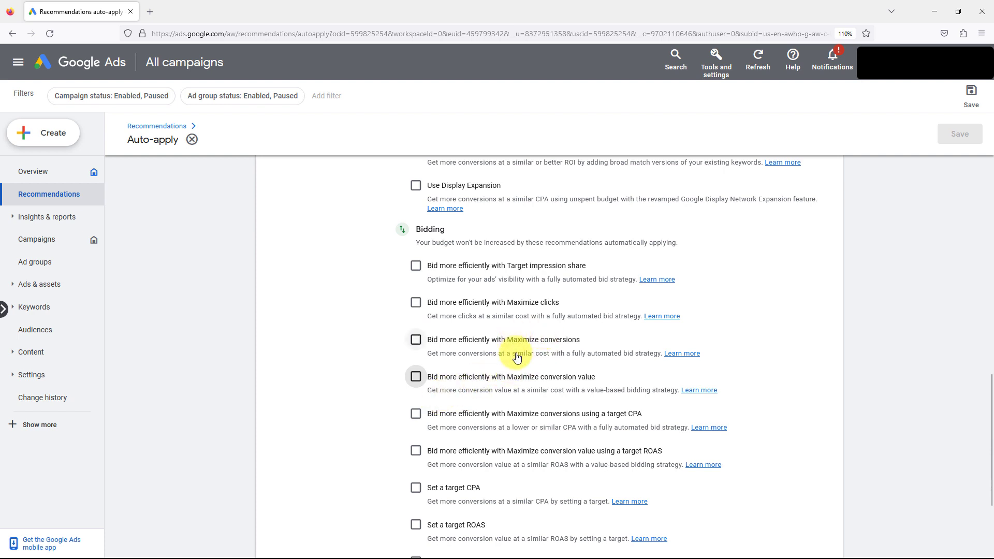
{"action": "scroll", "coordinate": [514, 380], "scroll_direction": "down", "scroll_amount": 2}
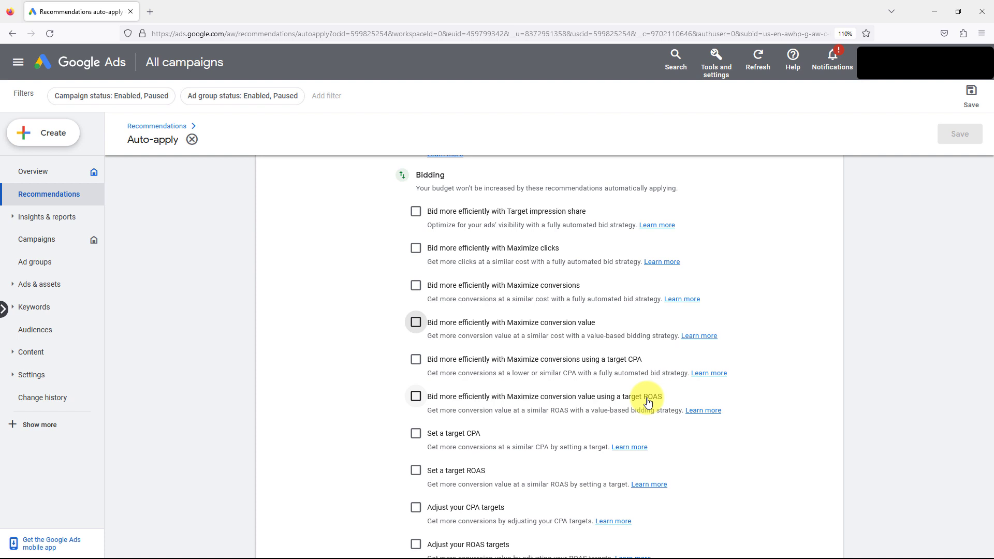
{"action": "scroll", "coordinate": [341, 413], "scroll_direction": "down", "scroll_amount": 3}
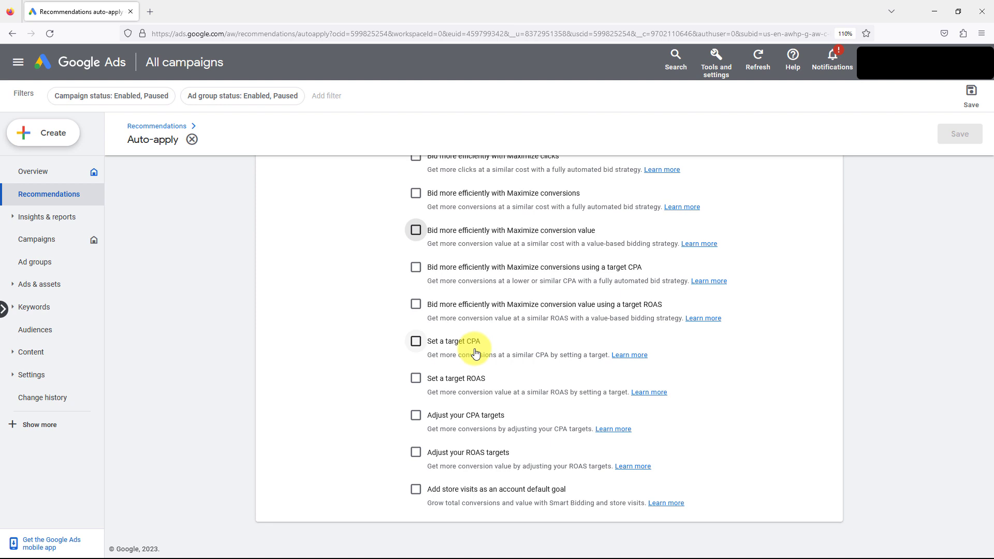
{"action": "left_click", "coordinate": [413, 345]}
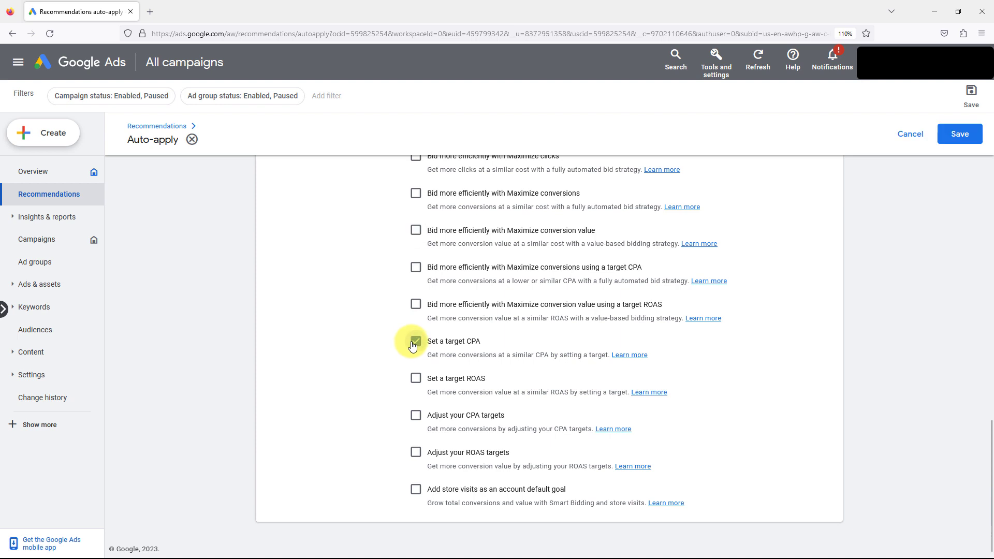
{"action": "left_click", "coordinate": [414, 344]}
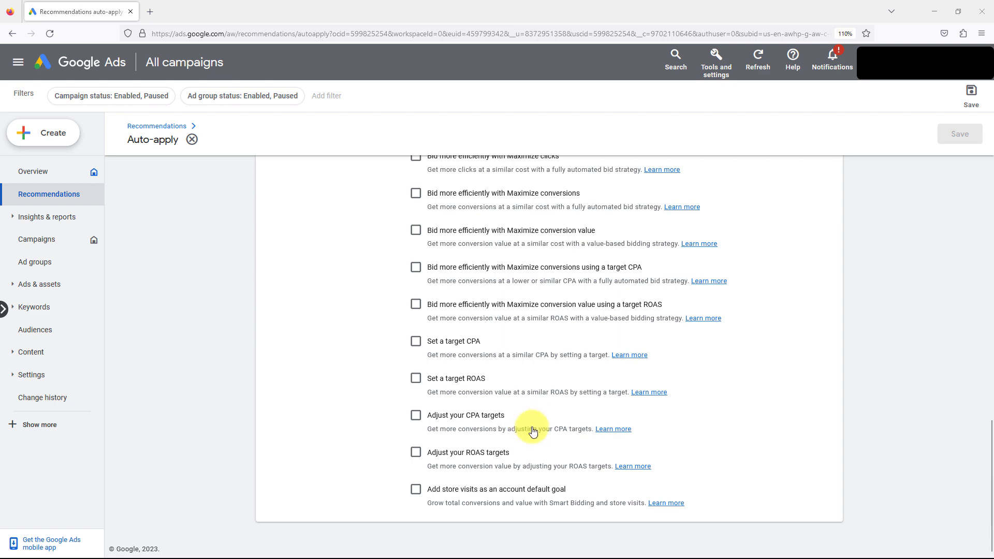
{"action": "scroll", "coordinate": [331, 418], "scroll_direction": "up", "scroll_amount": 20}
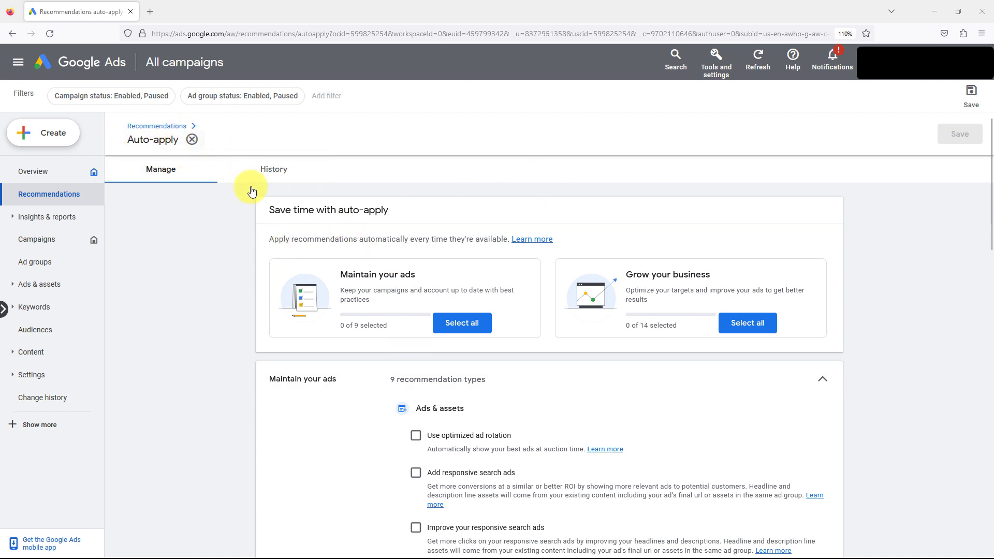
Collapse and re-expand the 'Maintain your ads' recommendation group.
{"action": "left_click", "coordinate": [404, 376]}
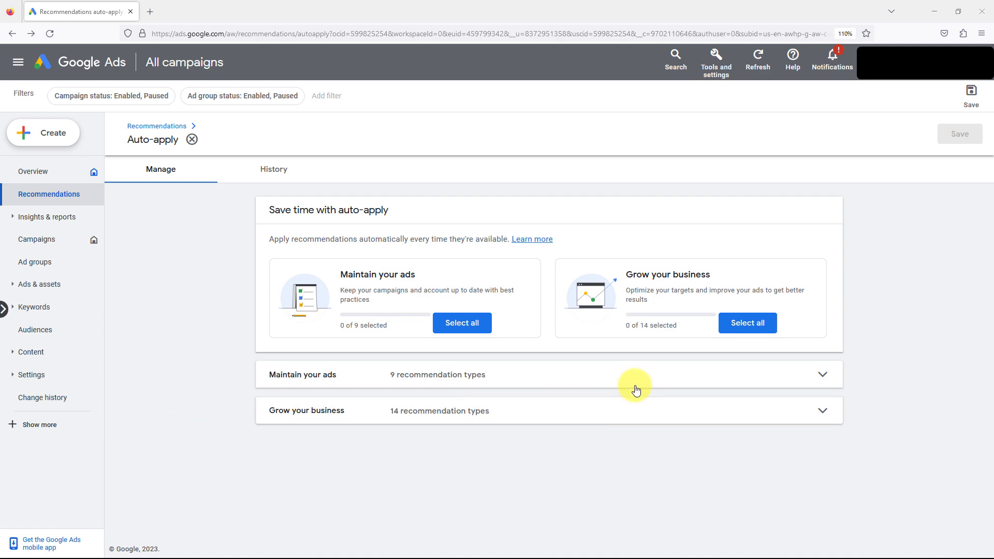
{"action": "left_click", "coordinate": [656, 380]}
{"action": "scroll", "coordinate": [655, 380], "scroll_direction": "down", "scroll_amount": 3}
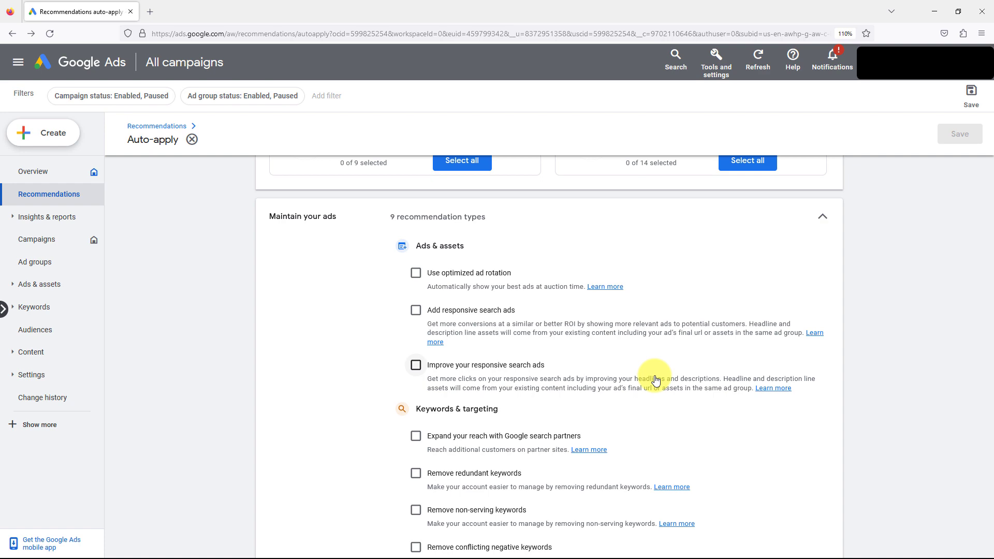
Expand 'Grow your business' and review its bidding options, from Maximize clicks to store visits.
{"action": "scroll", "coordinate": [369, 331], "scroll_direction": "down", "scroll_amount": 3}
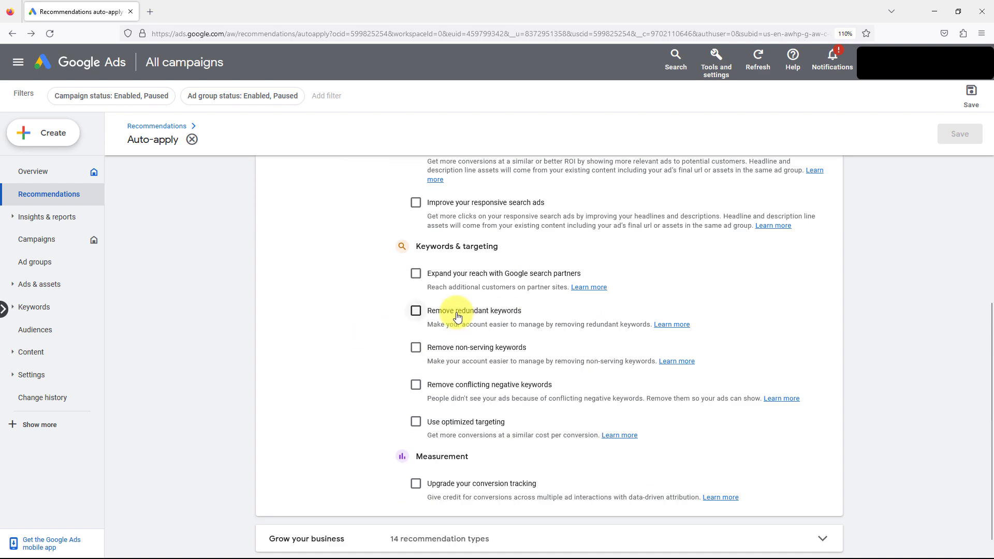
{"action": "scroll", "coordinate": [389, 328], "scroll_direction": "down", "scroll_amount": 1}
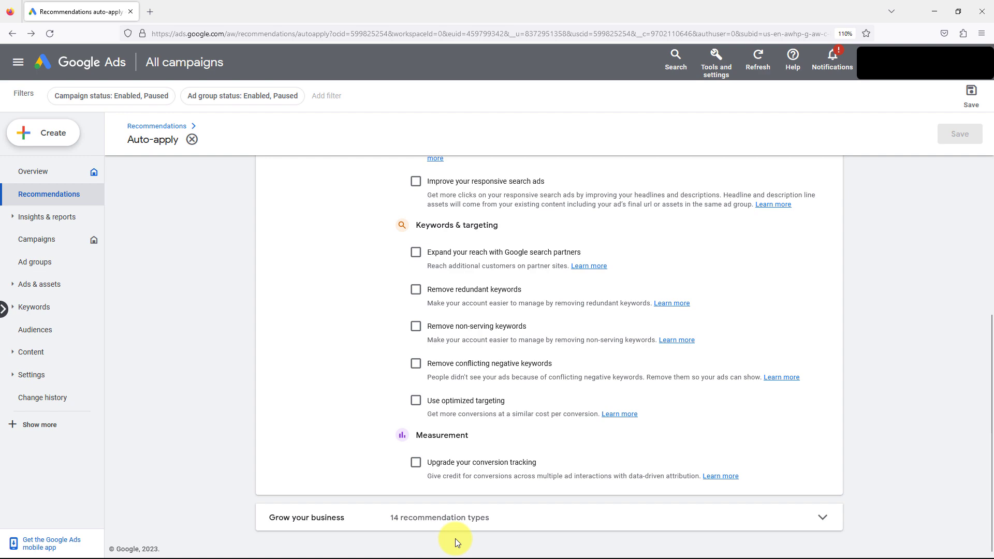
{"action": "left_click", "coordinate": [446, 517]}
{"action": "scroll", "coordinate": [361, 440], "scroll_direction": "down", "scroll_amount": 8}
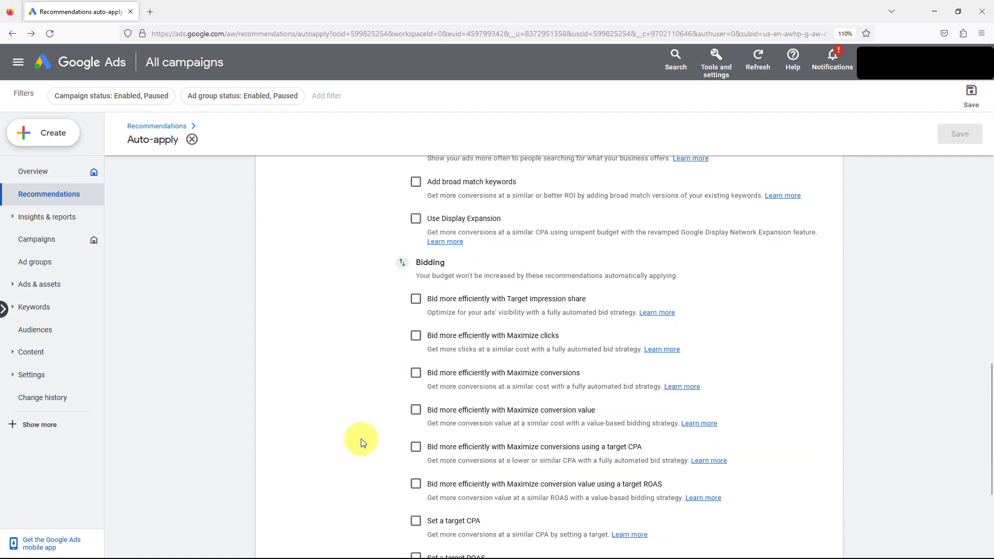
{"action": "scroll", "coordinate": [508, 430], "scroll_direction": "down", "scroll_amount": 3}
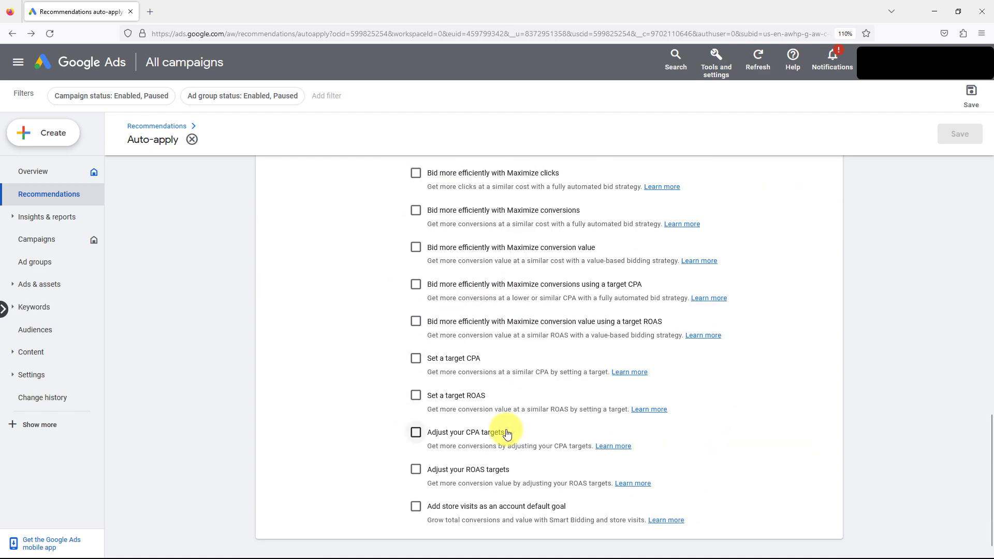